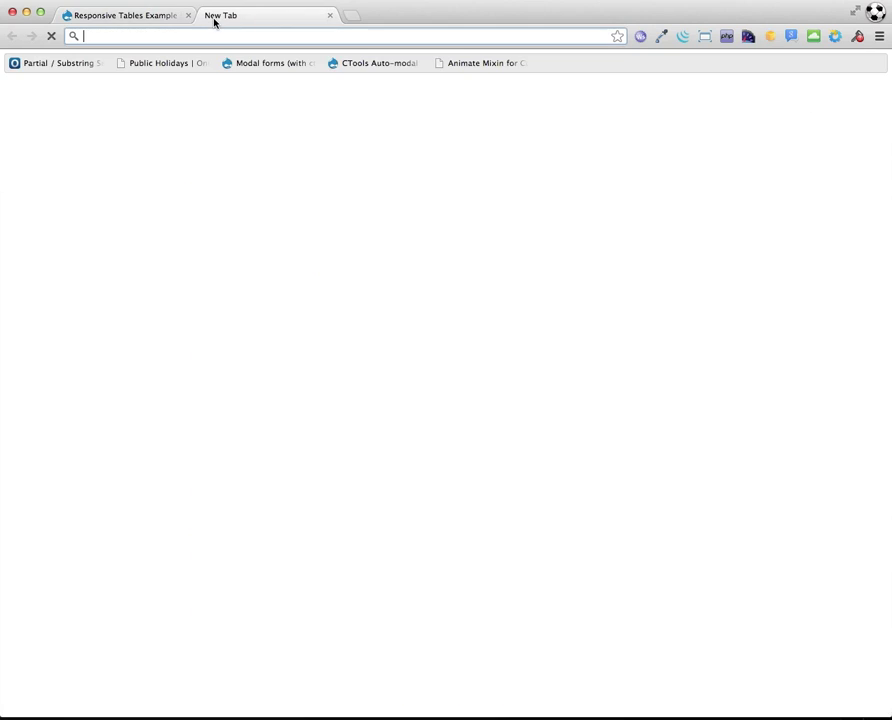
Search the web for "drupal better views tables" and open the Better Views Tables sandbox project page
text(drupal bett)
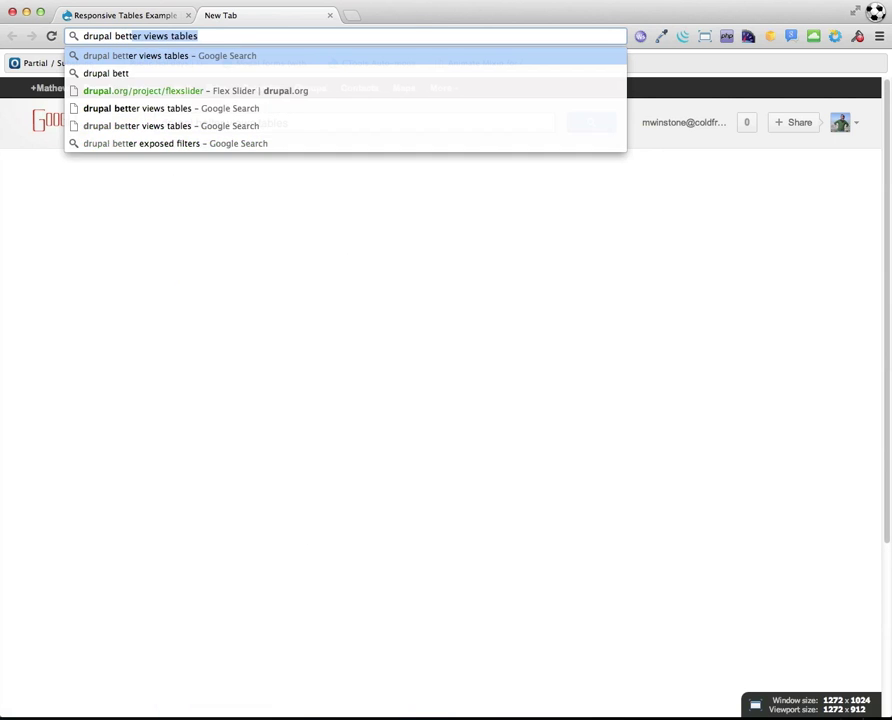
key(Return)
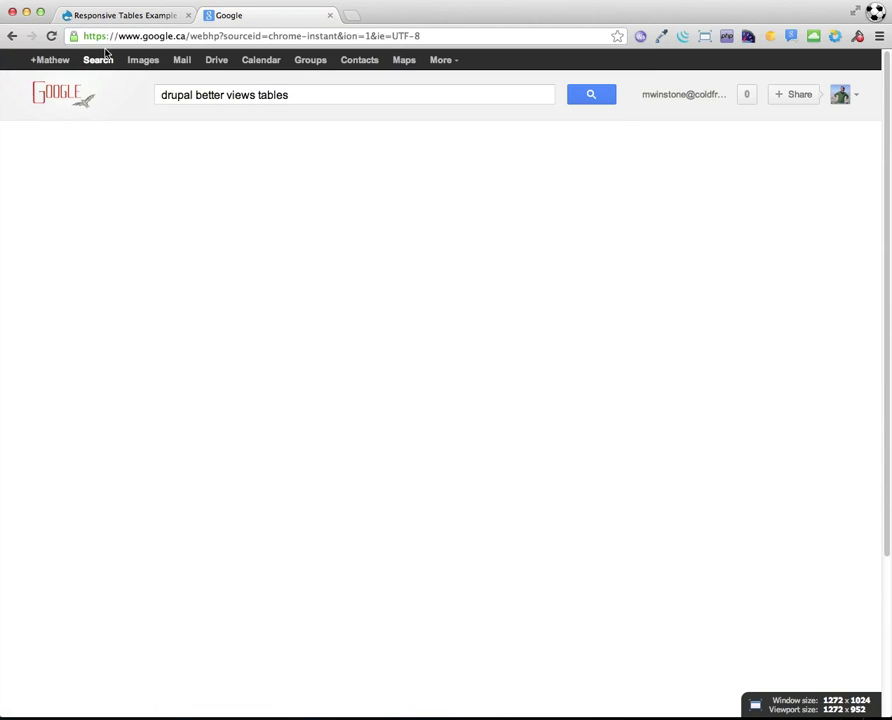
click(253, 188)
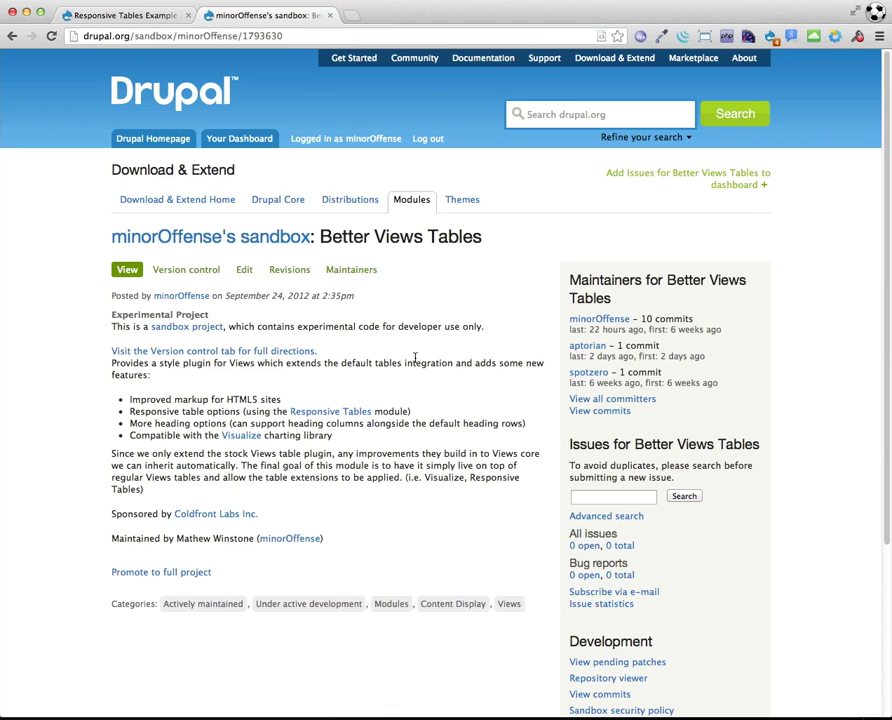
Open the linked Responsive Tables module page in a separate tab and review it alongside the Better Views Tables page
right_click(327, 418)
click(352, 365)
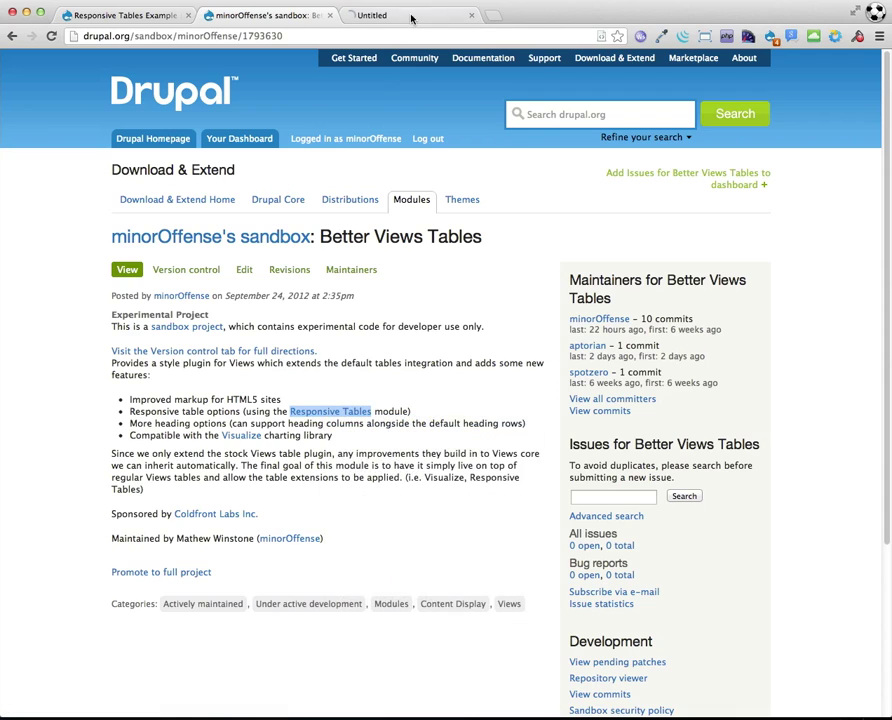
click(401, 16)
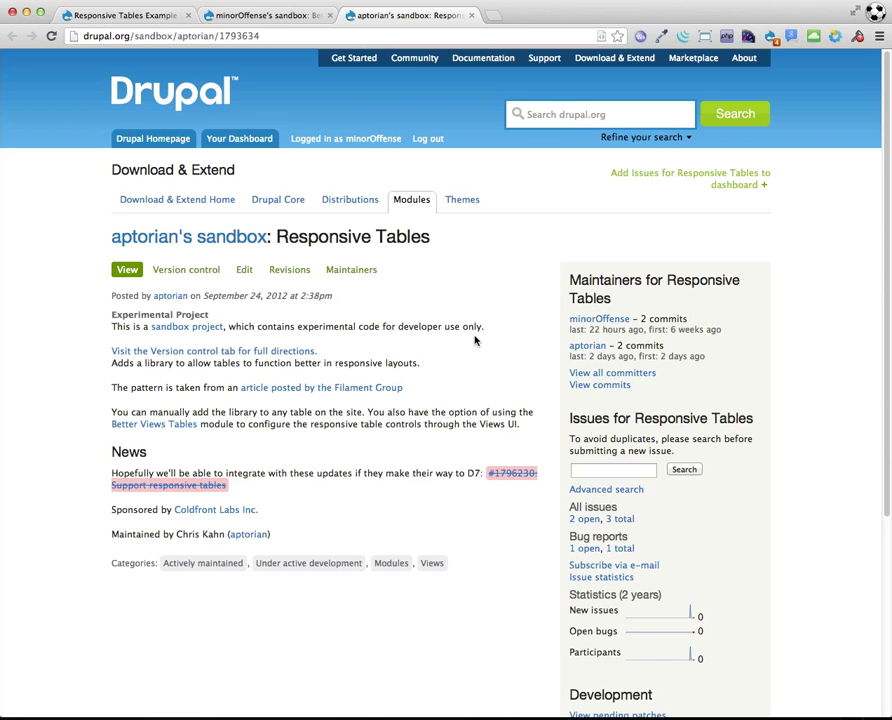
click(255, 17)
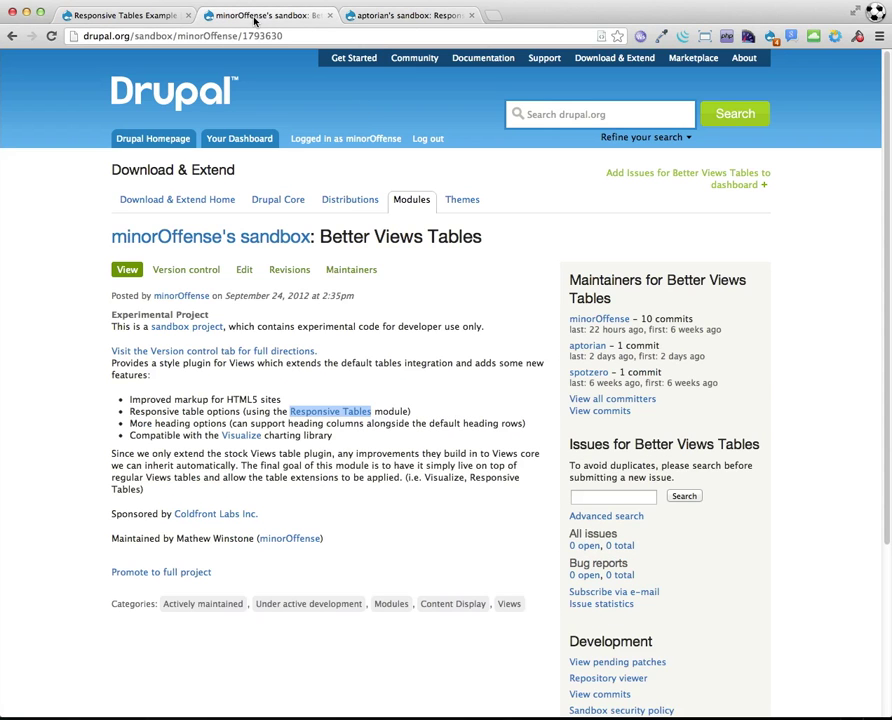
click(393, 13)
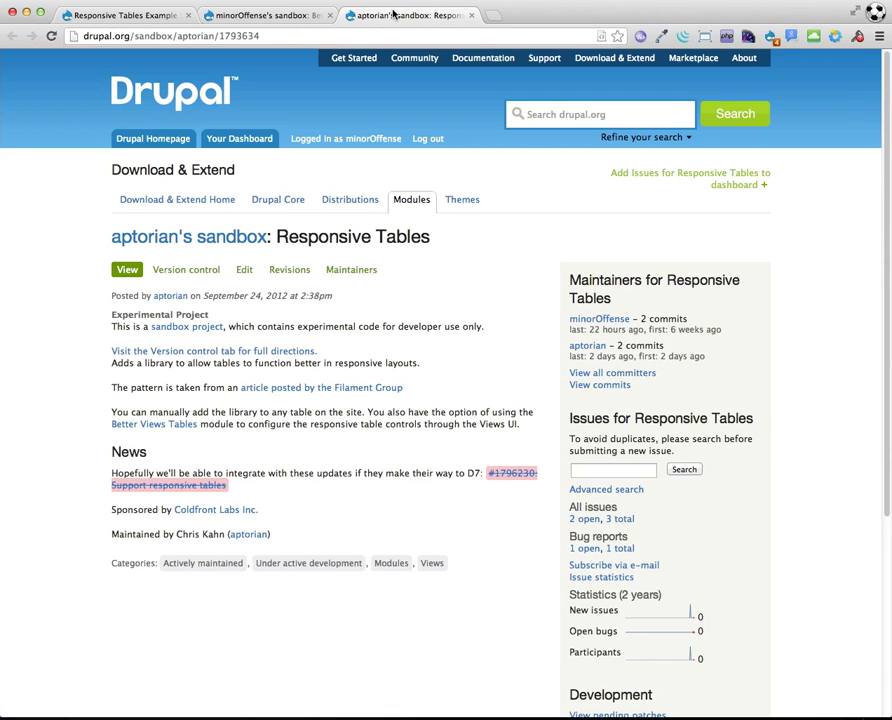
Return to the local flexslider.localdev site and open the Responsive Tables Example view for editing
click(132, 16)
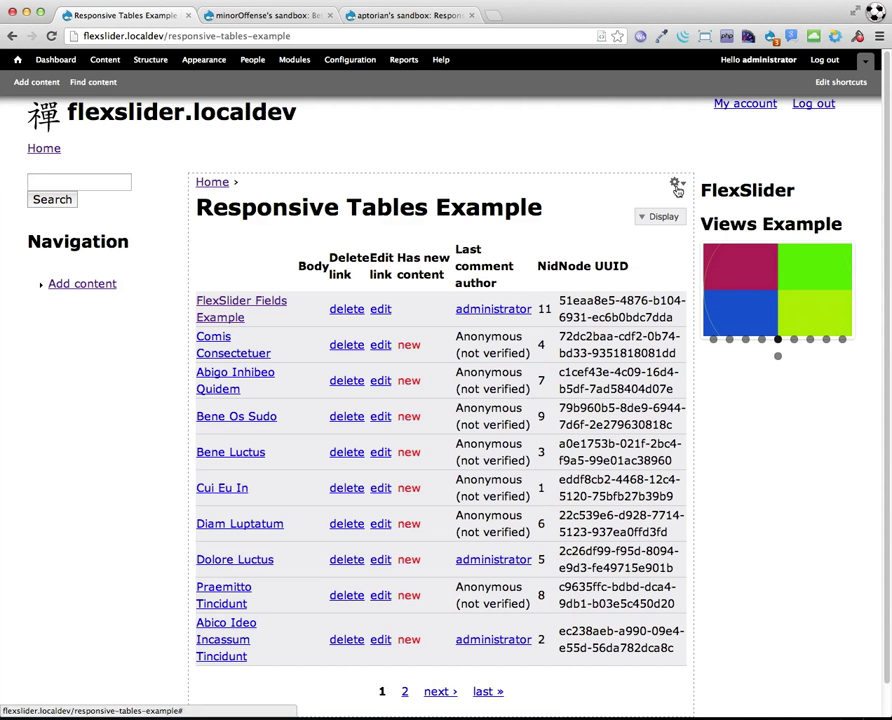
click(152, 61)
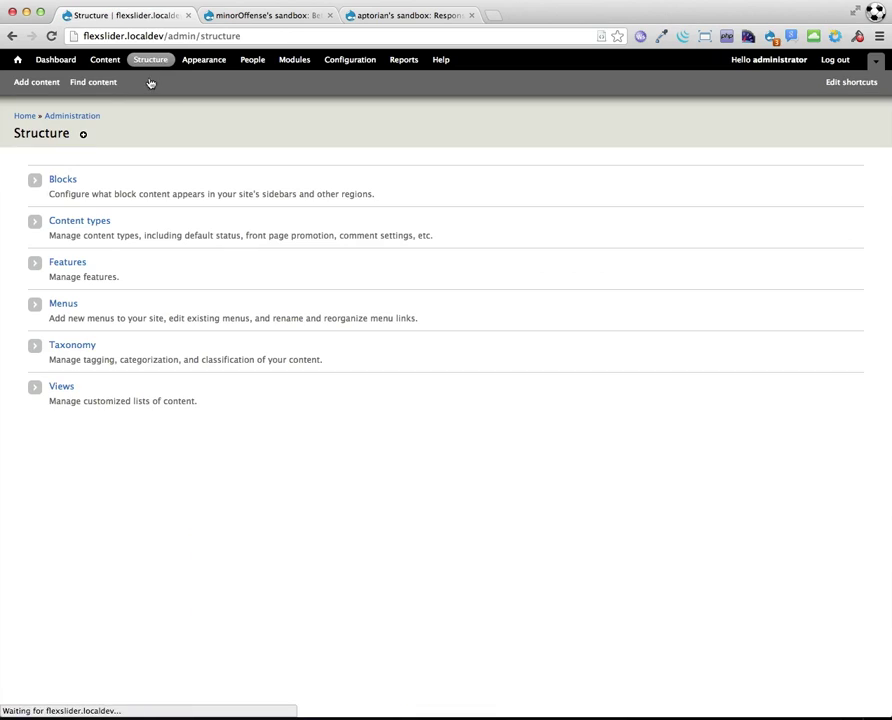
click(62, 391)
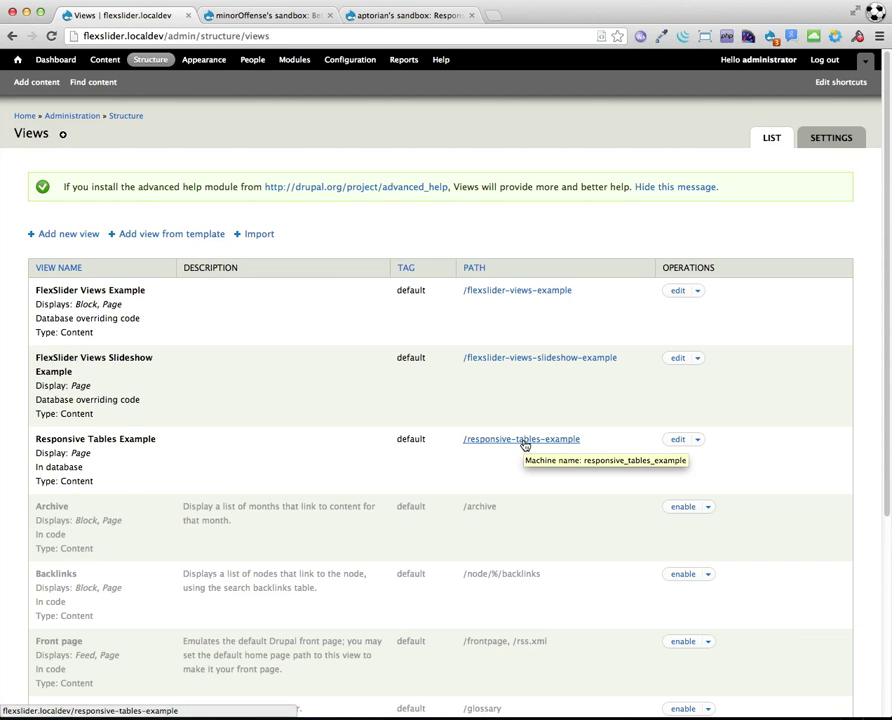
click(676, 442)
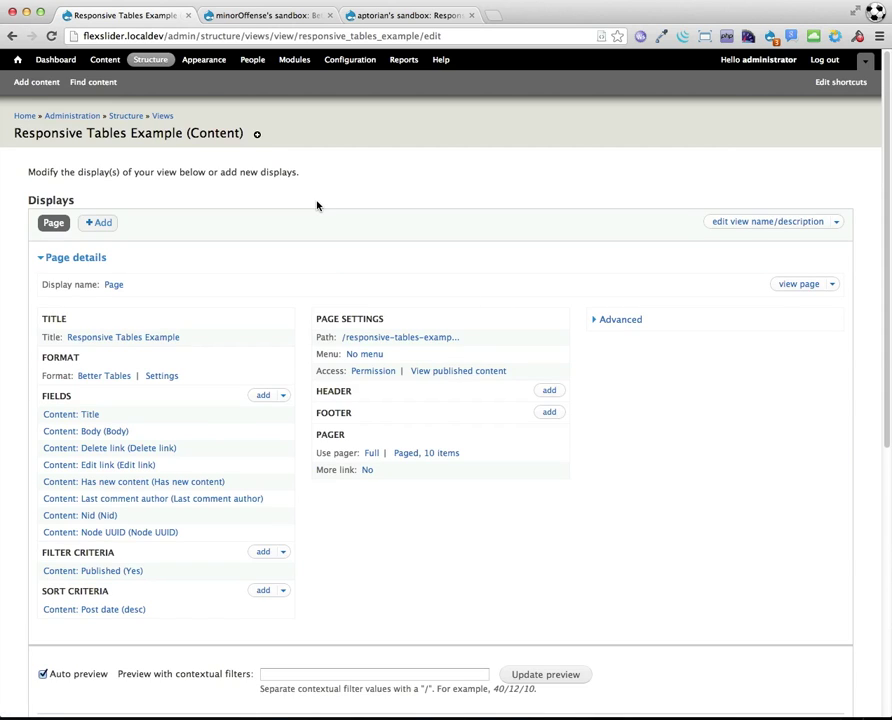
Review the view's preview table and the available display formats, then close the format choices without applying a change
scroll(318, 205, down, 2)
scroll(318, 205, down, 7)
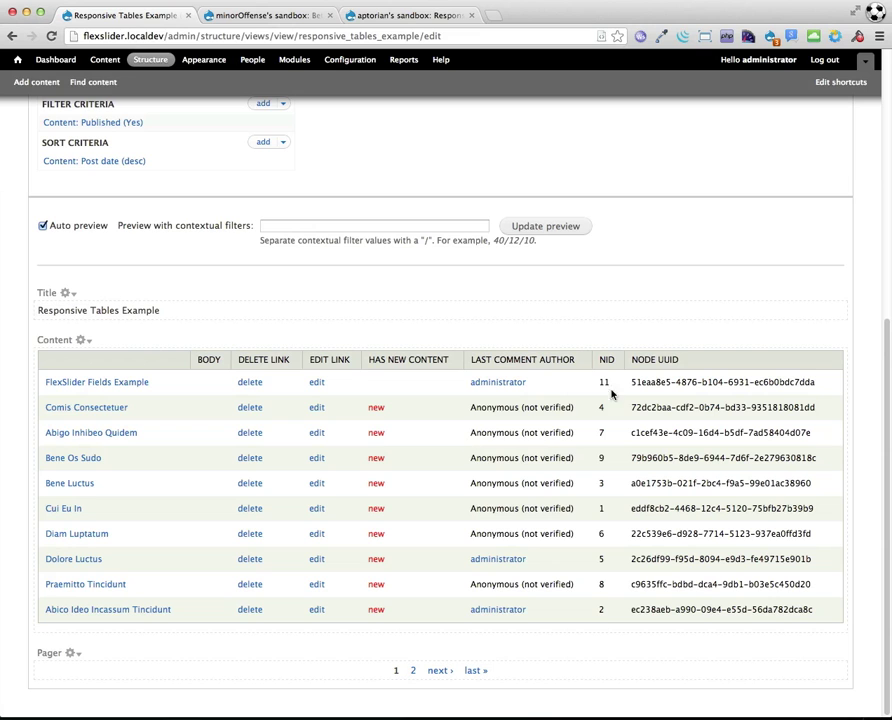
scroll(597, 332, up, 6)
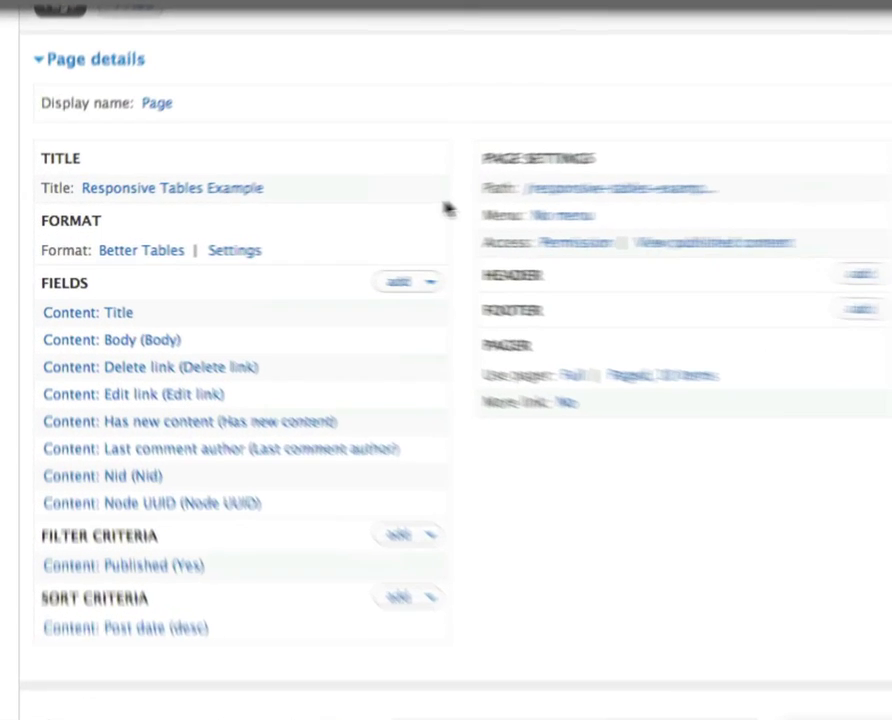
scroll(483, 163, up, 2)
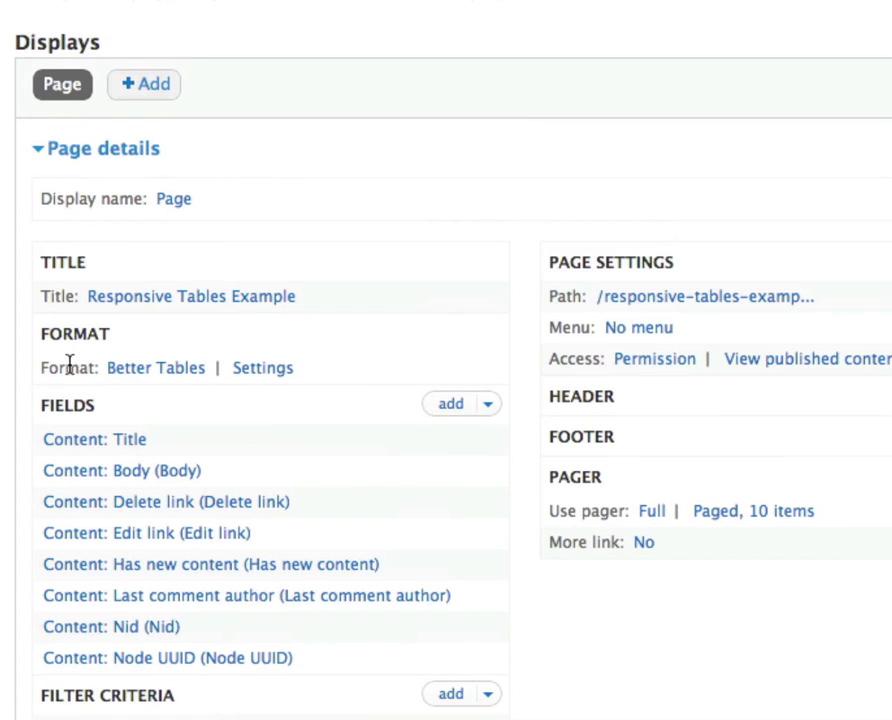
click(176, 372)
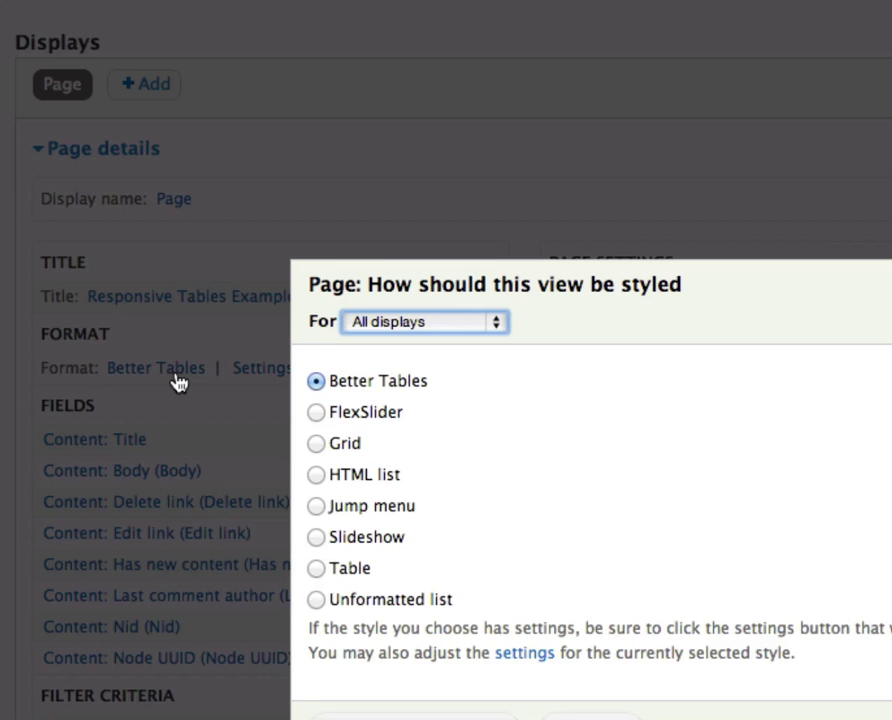
click(349, 572)
click(356, 381)
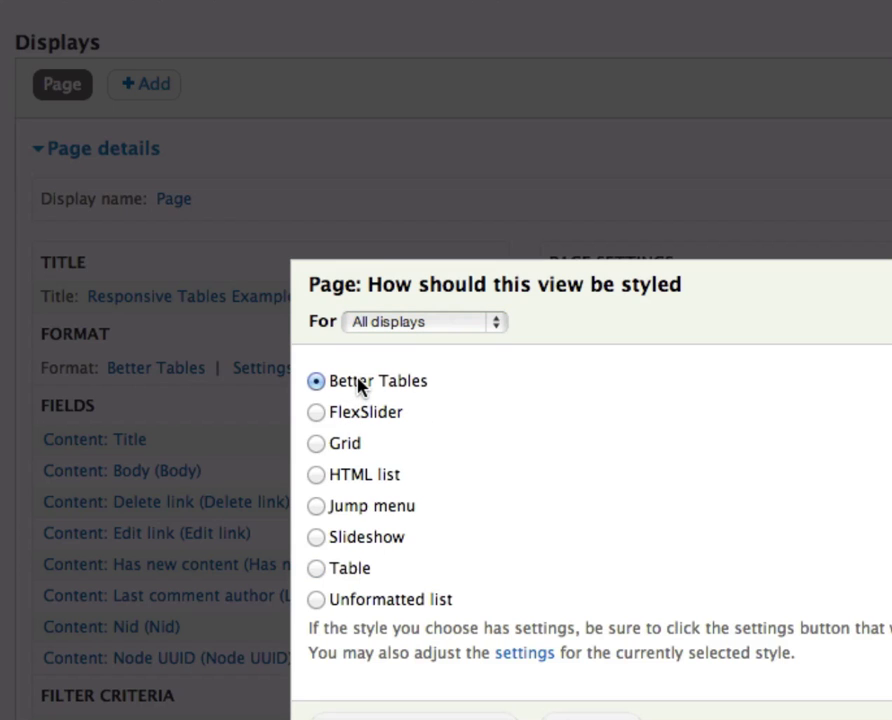
click(889, 286)
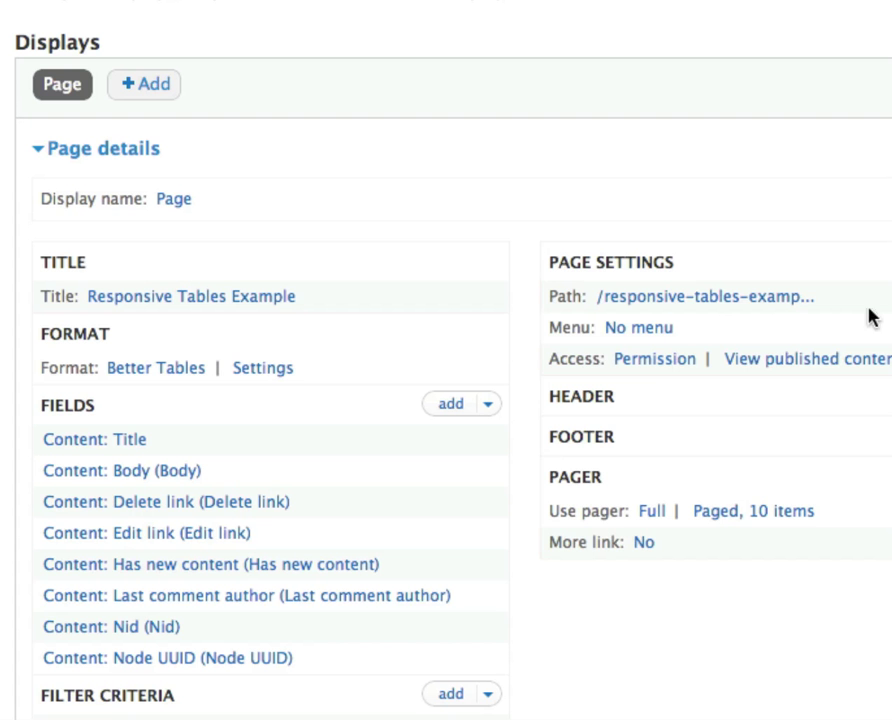
Open the Better Tables format settings and examine the column options, the Responsive option and the Responsify Field Priority choices
click(263, 370)
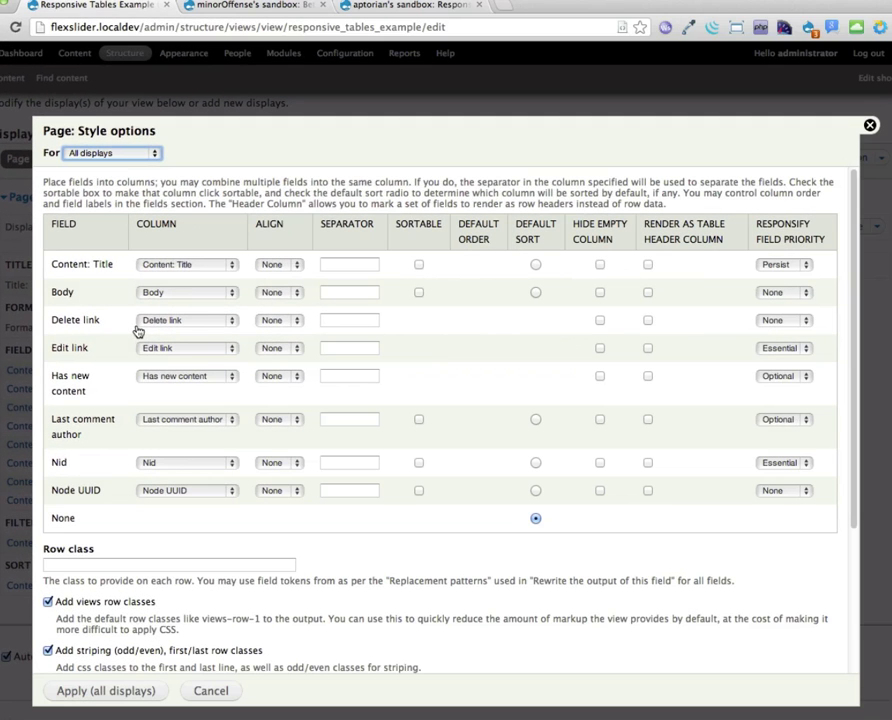
scroll(458, 390, down, 3)
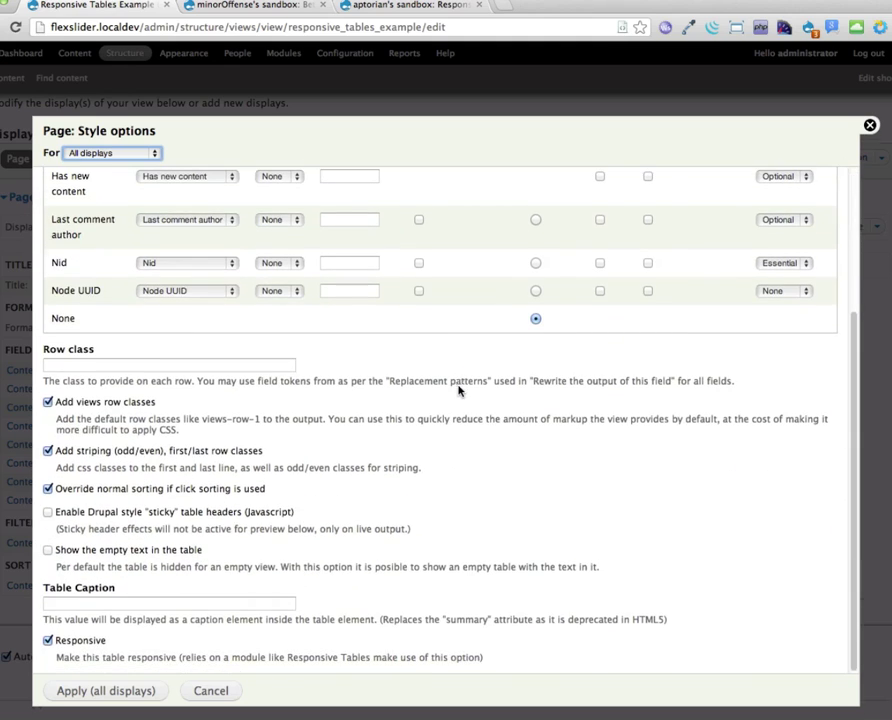
scroll(462, 392, up, 3)
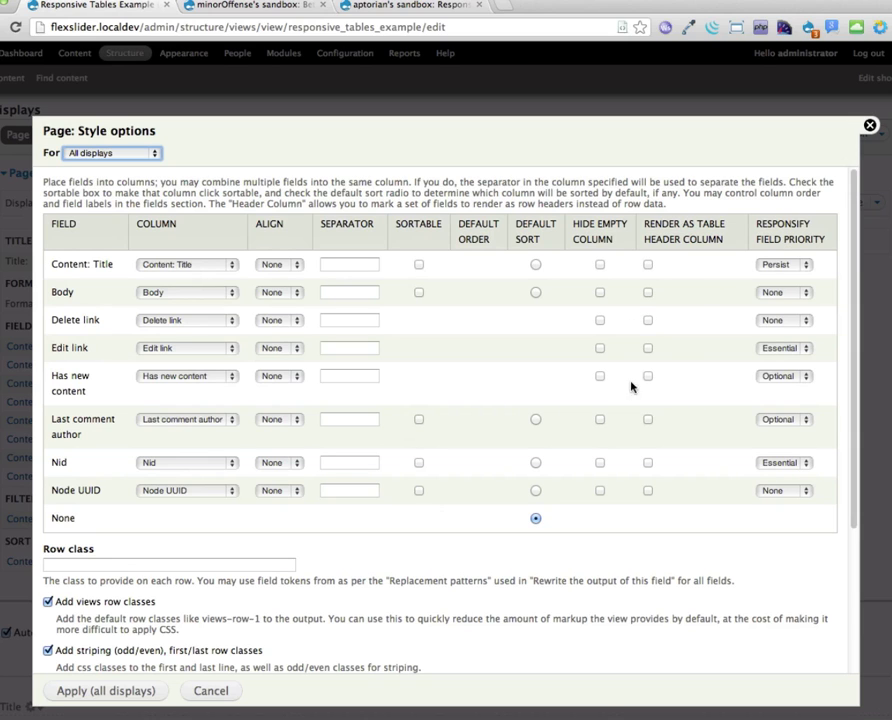
scroll(631, 386, down, 5)
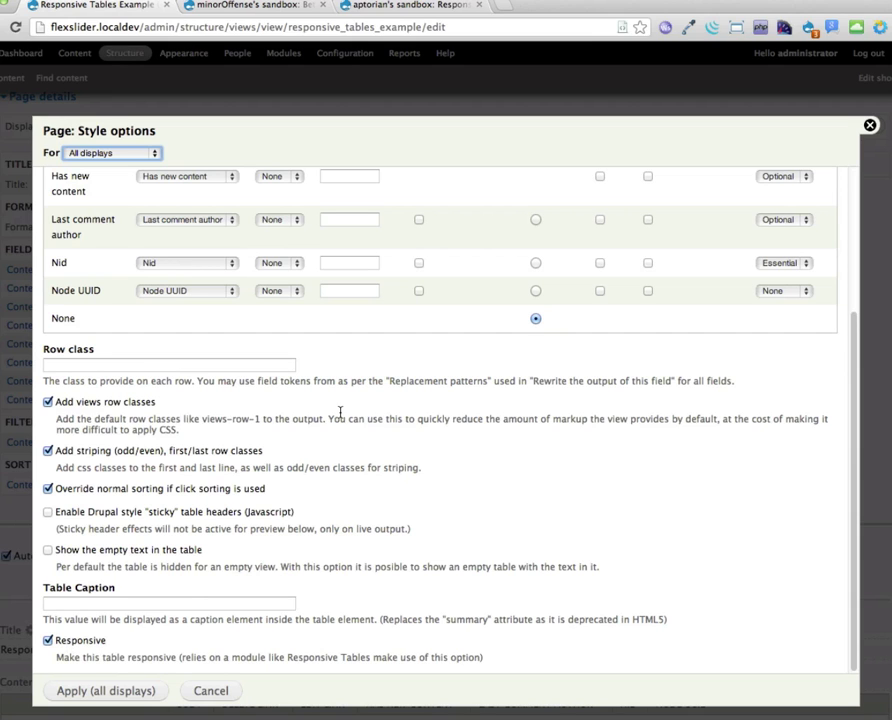
scroll(456, 454, up, 5)
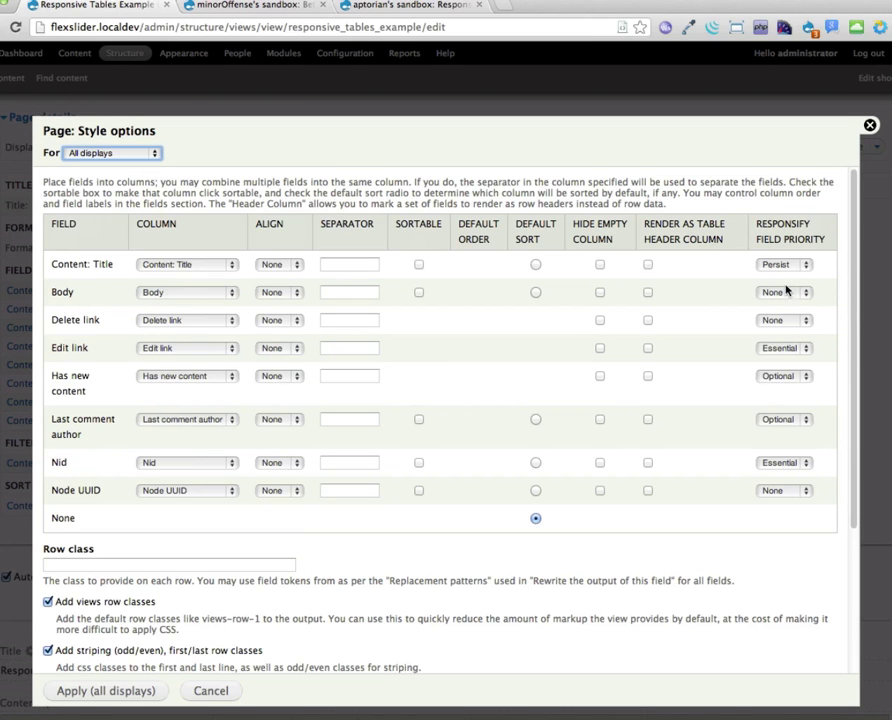
scroll(626, 434, down, 4)
scroll(624, 434, down, 1)
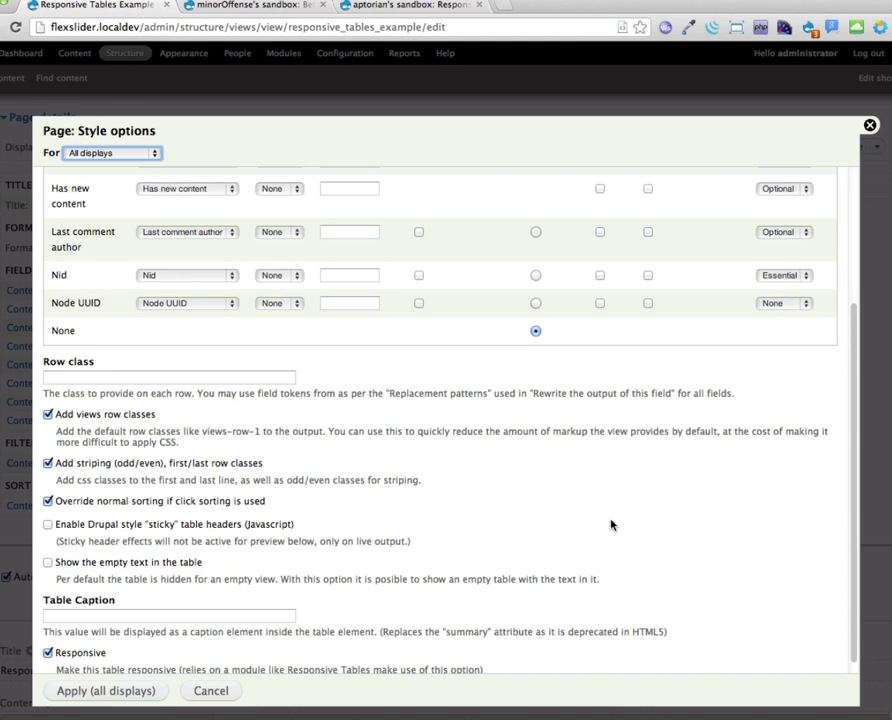
scroll(610, 520, up, 7)
scroll(611, 519, up, 2)
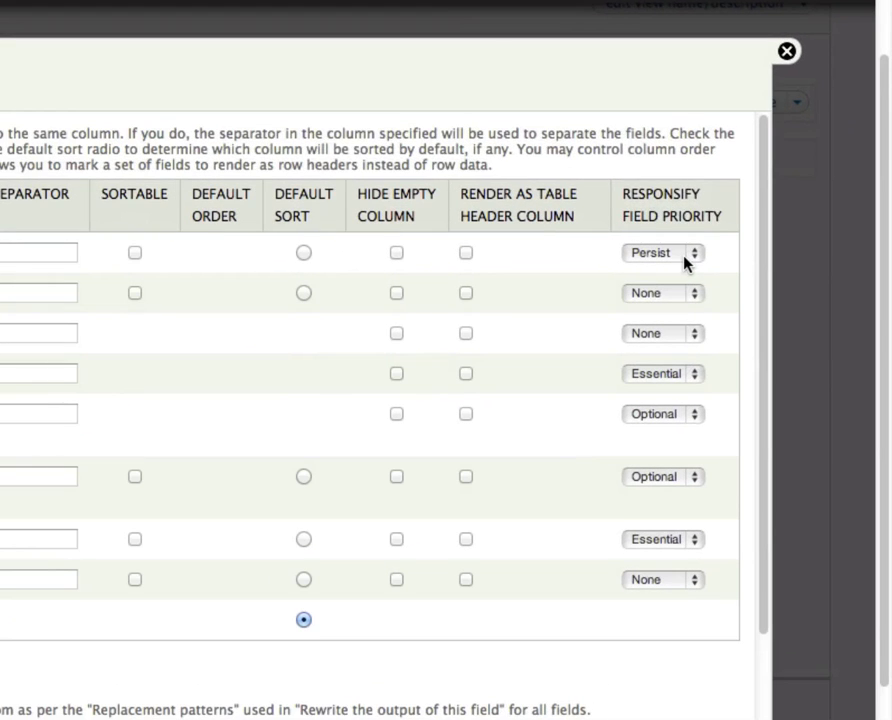
click(799, 268)
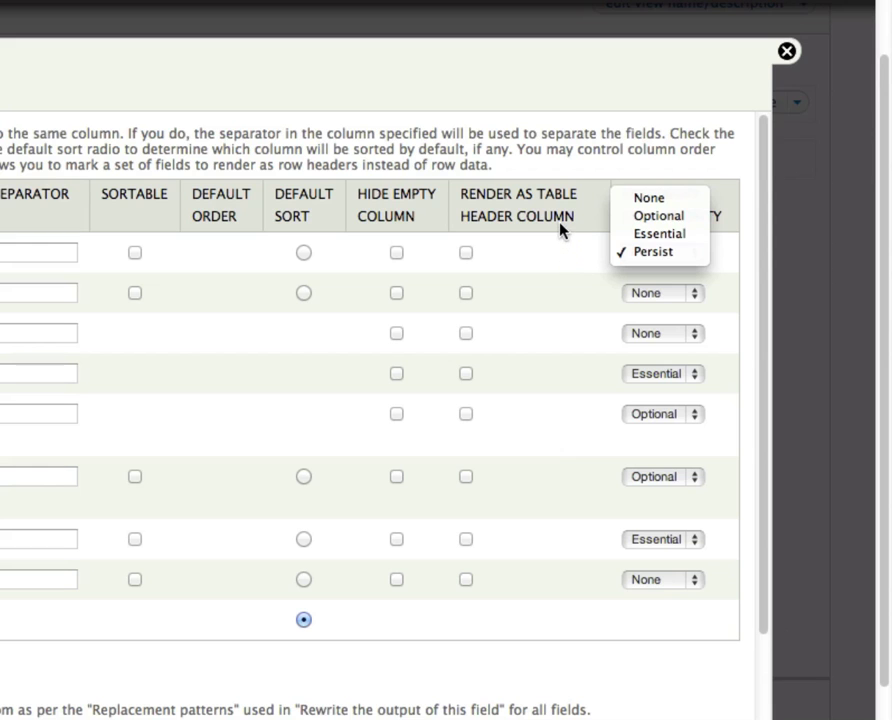
click(577, 235)
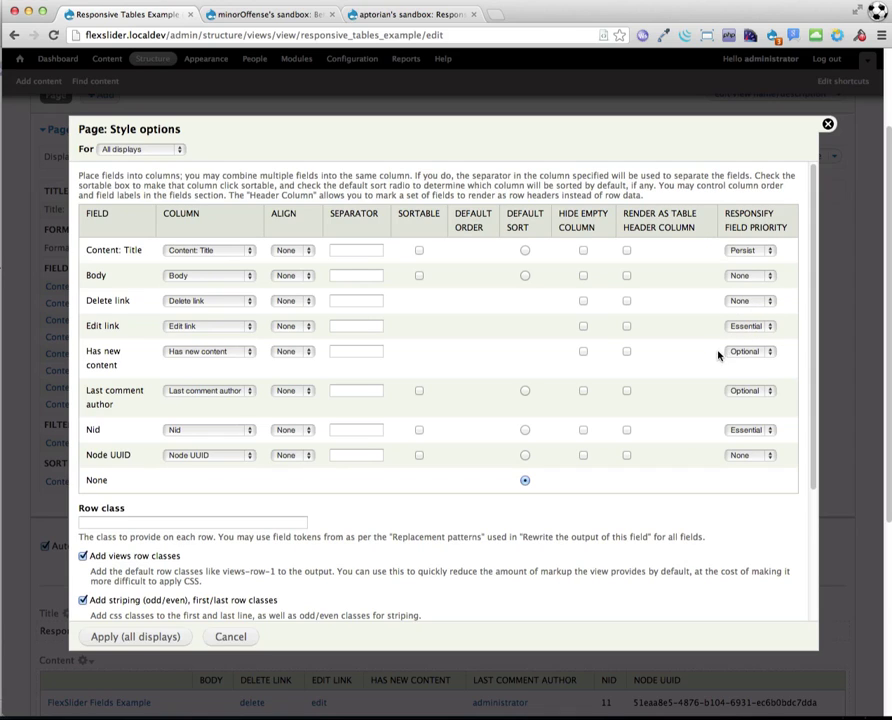
Set the Nid field's Responsify Field Priority to Optional and apply the style options to all displays
click(758, 430)
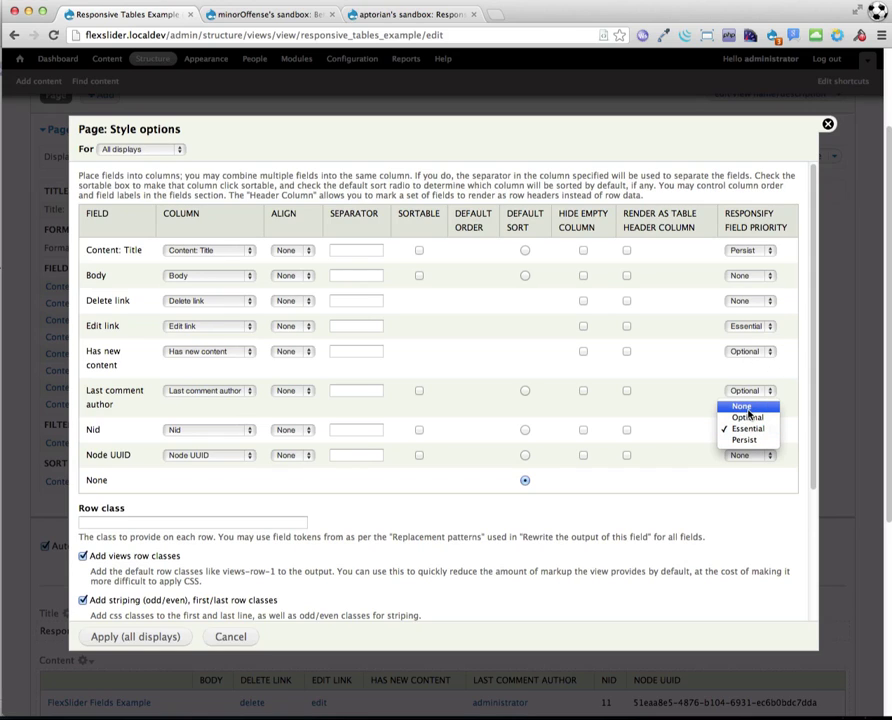
click(752, 418)
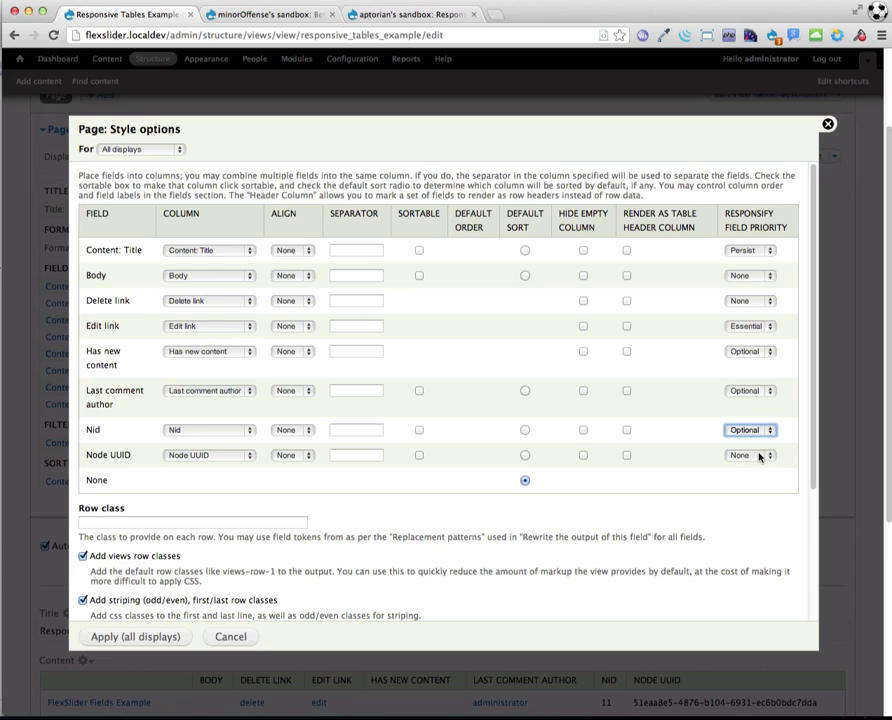
click(507, 521)
scroll(510, 522, down, 5)
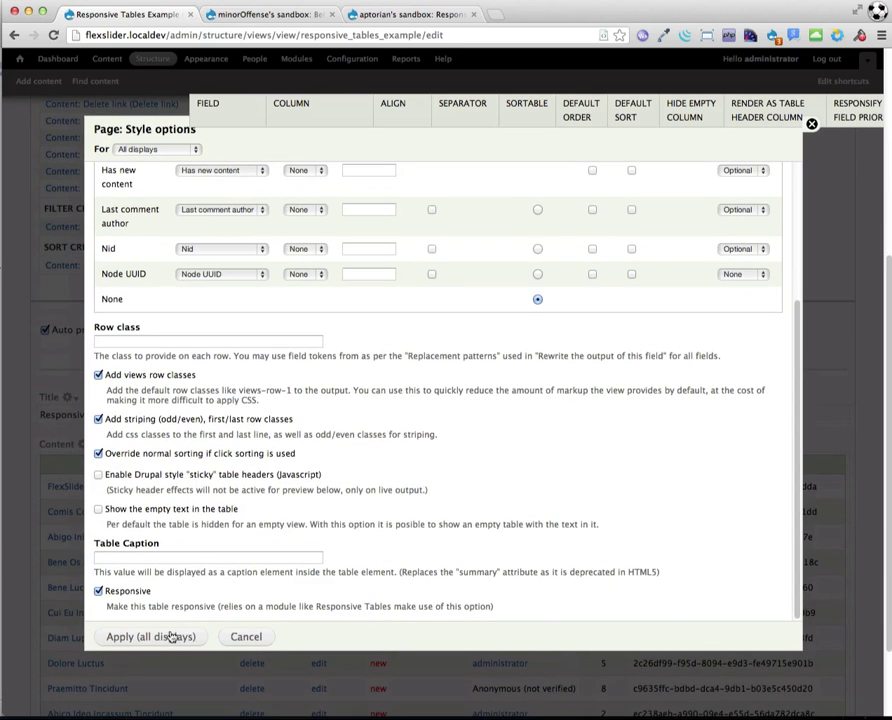
click(160, 637)
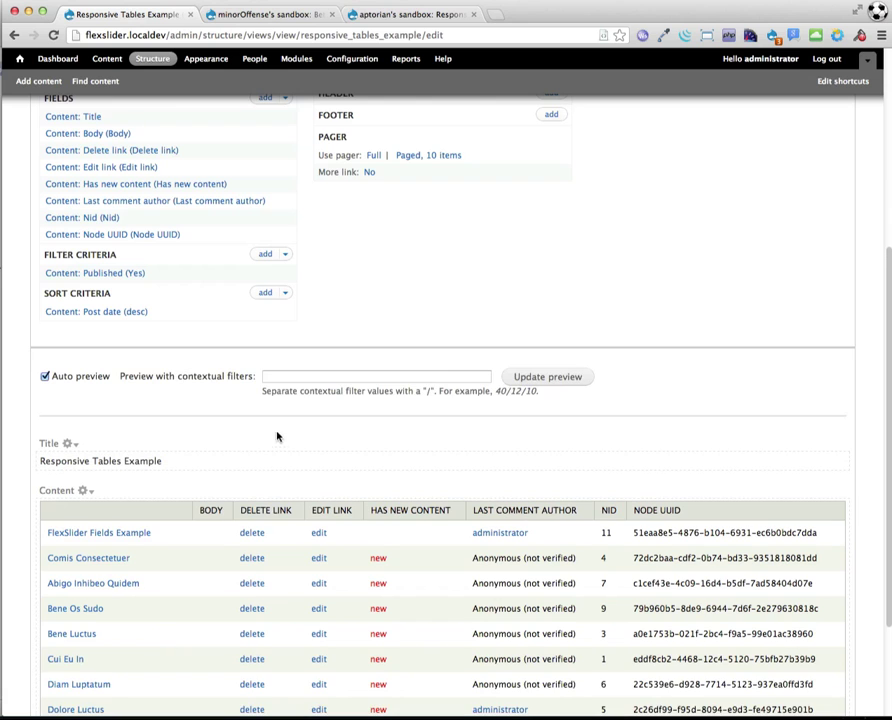
Check the updated preview, save the Responsive Tables Example view and go back to the Views list
scroll(322, 481, down, 5)
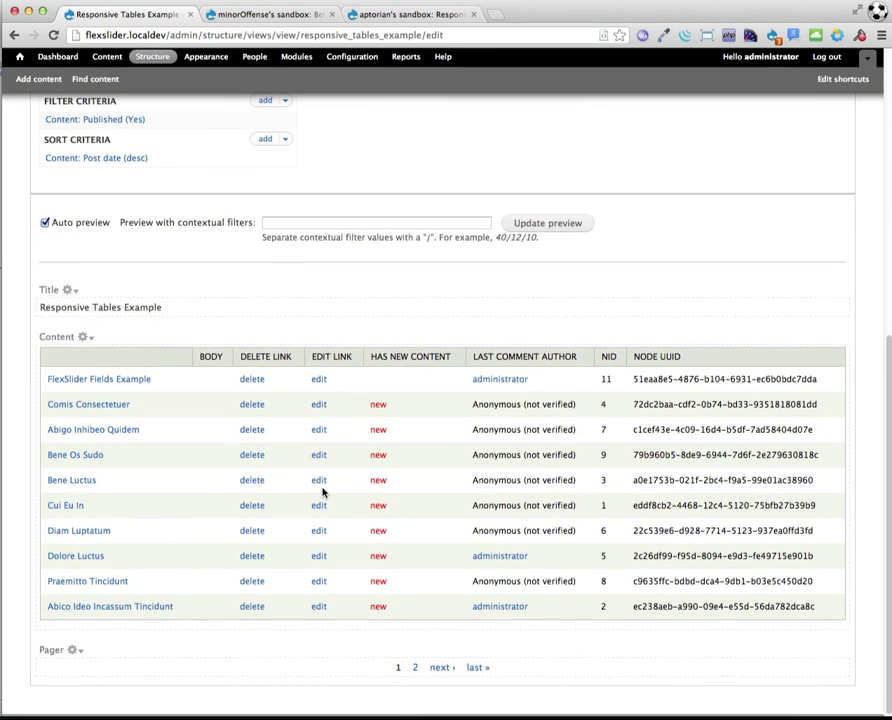
scroll(322, 491, up, 5)
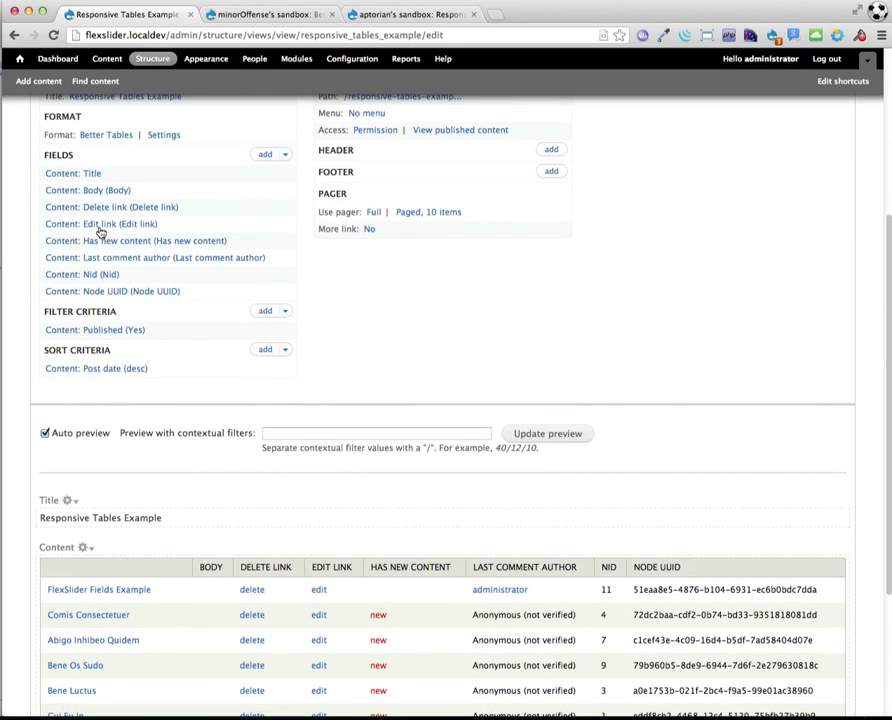
scroll(355, 298, up, 7)
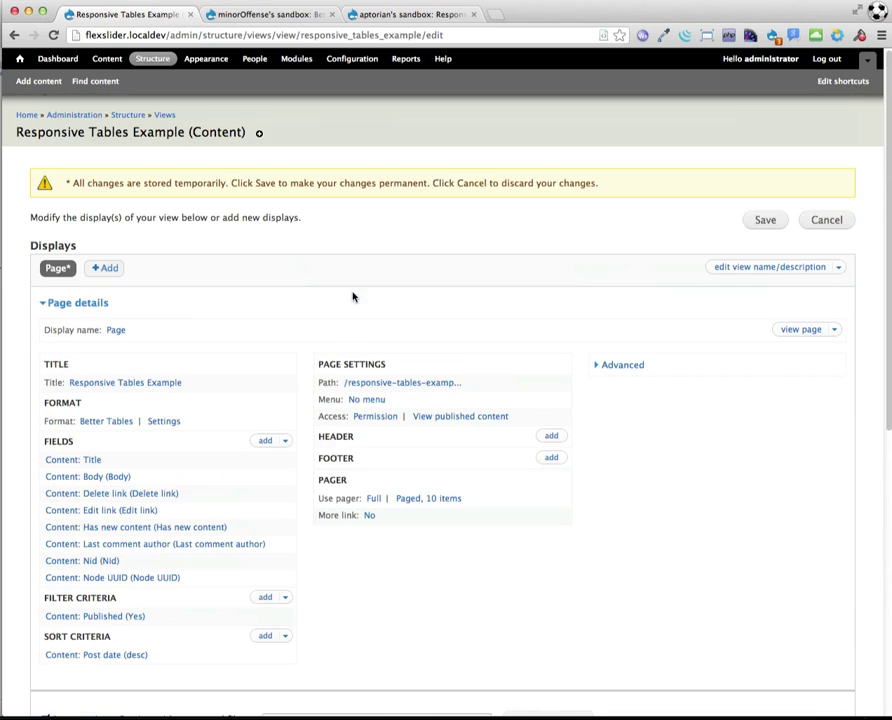
click(764, 220)
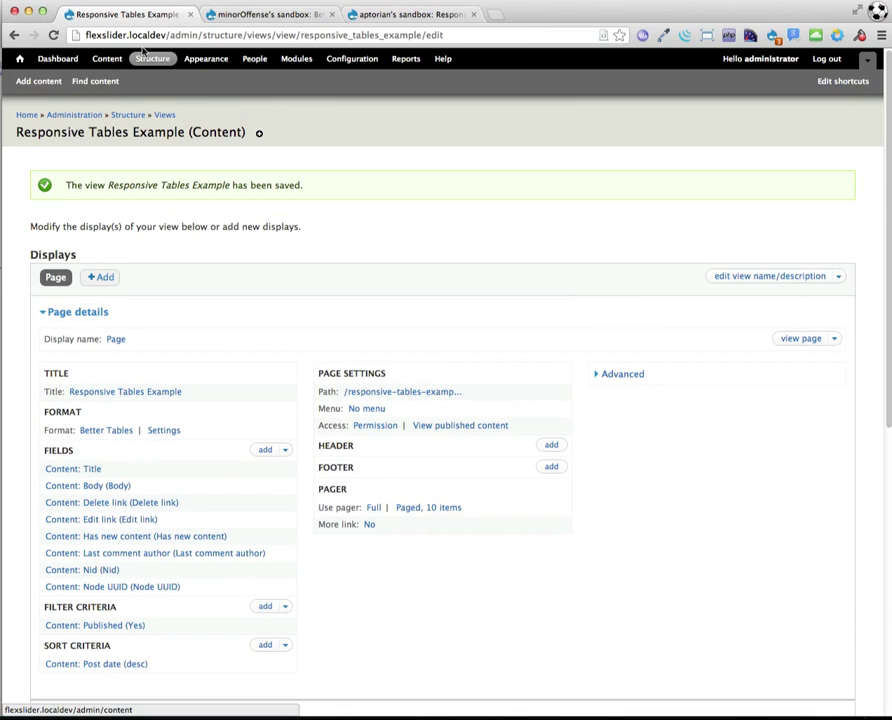
click(166, 115)
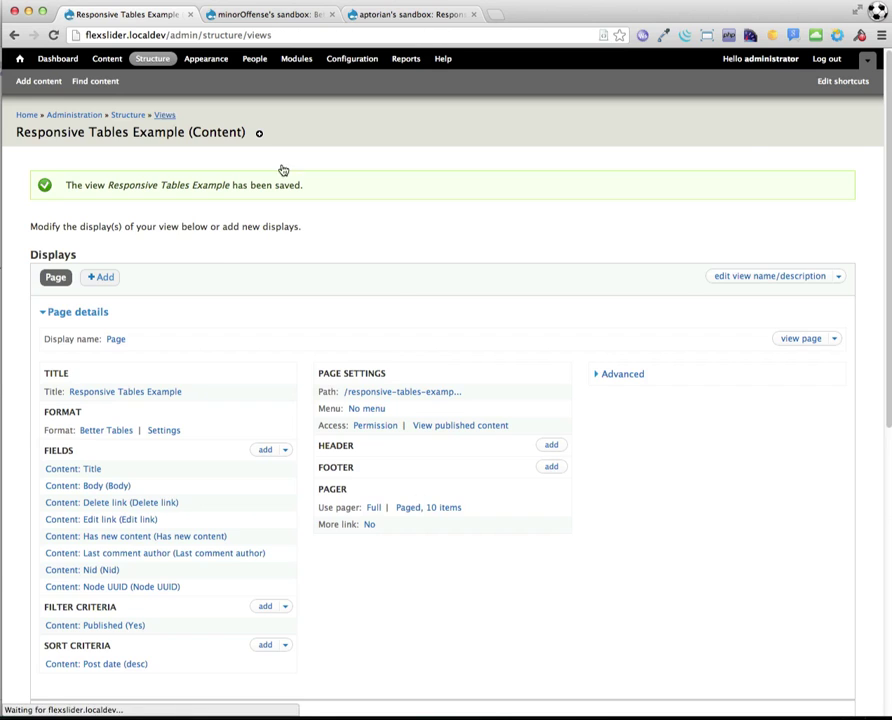
Open the Responsive Tables Example page from the Views list, then switch to Firefox with the same page in the resizable preview
click(515, 440)
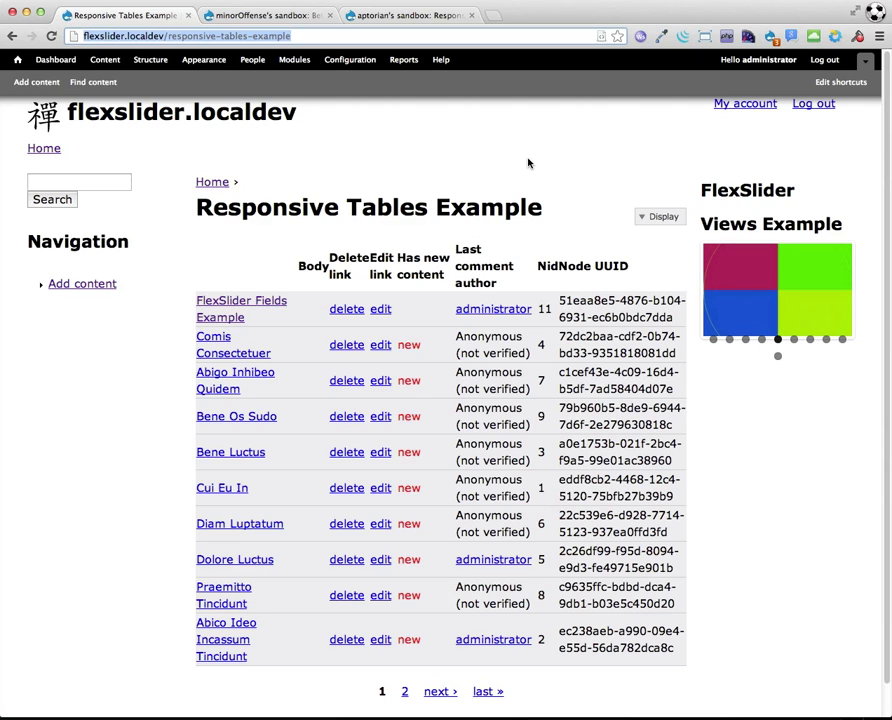
key(super+Tab)
key(super+Tab)
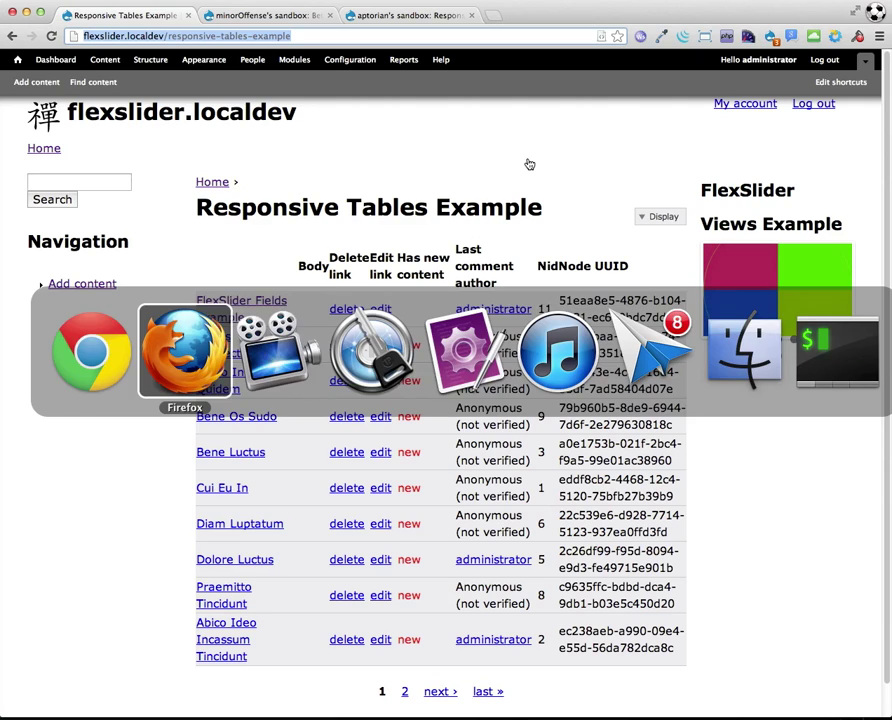
click(177, 376)
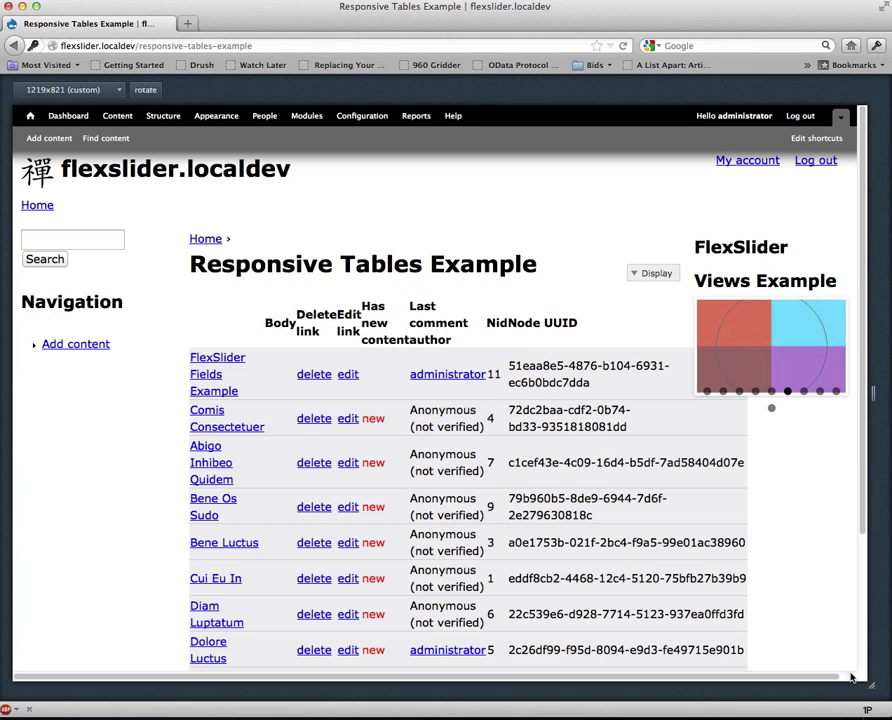
Resize the preview to about 1209x815 and review the table's column display choices without changing any
mouse_move(871, 686)
mouse_down()
mouse_move(774, 666)
mouse_move(758, 680)
mouse_move(677, 621)
mouse_move(657, 651)
mouse_move(684, 666)
mouse_move(577, 673)
mouse_move(864, 681)
mouse_up()
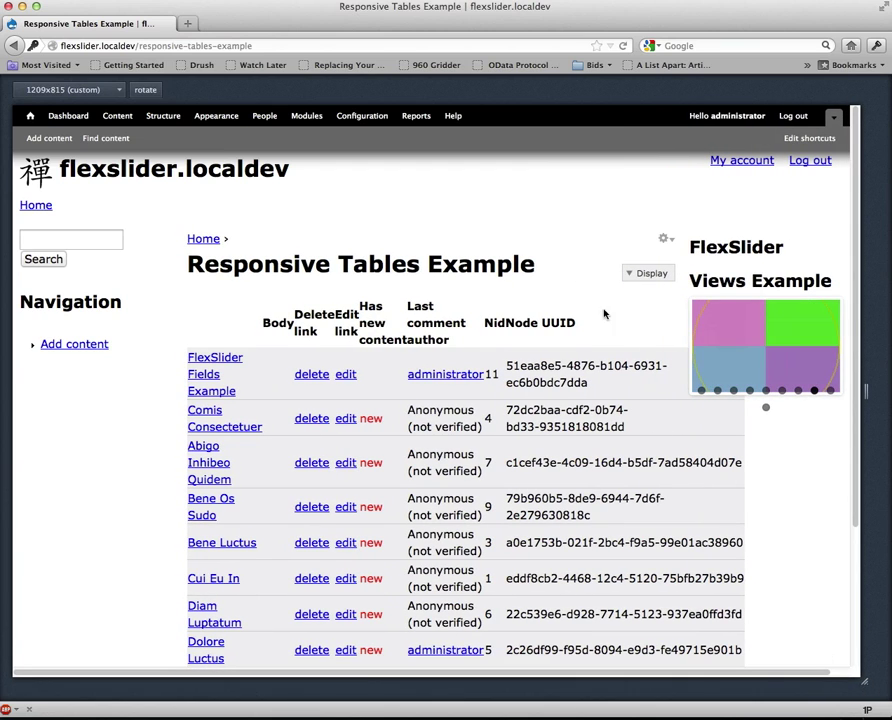
click(639, 276)
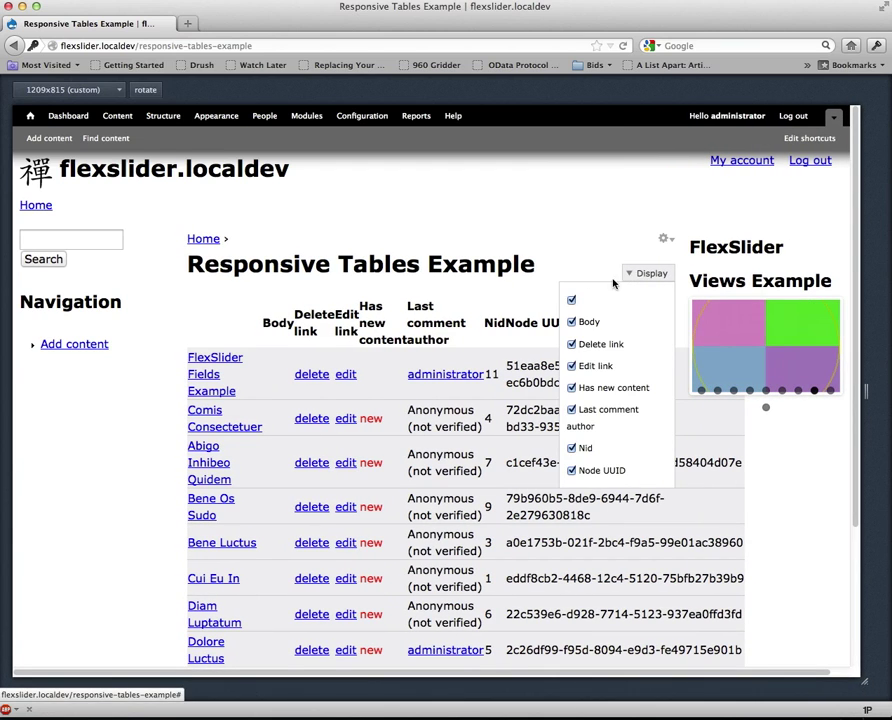
click(641, 276)
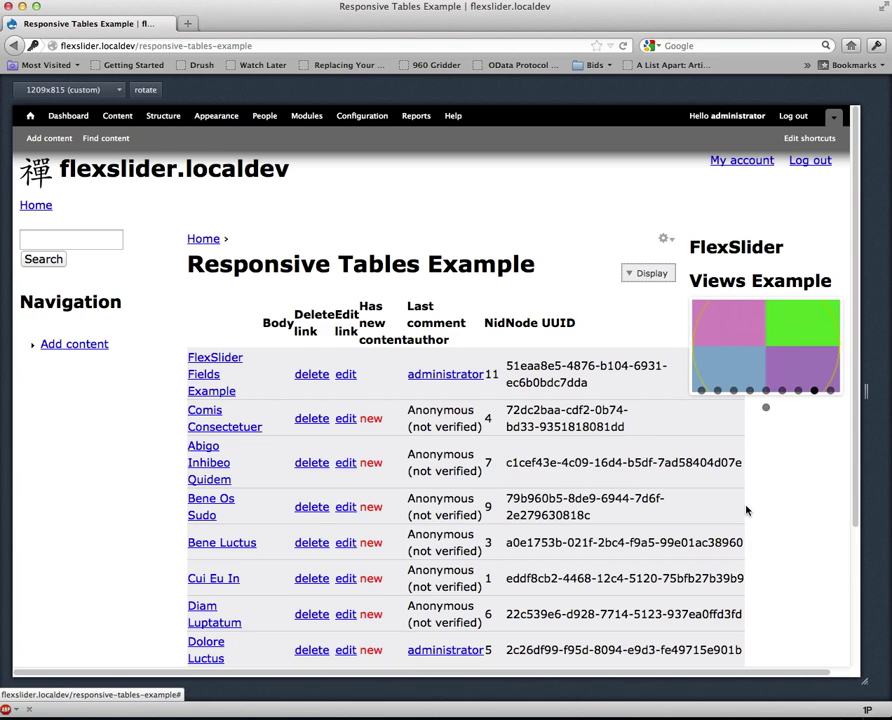
Narrow the page preview to about 423x787 to test the table at a small screen width
drag(868, 683, 360, 674)
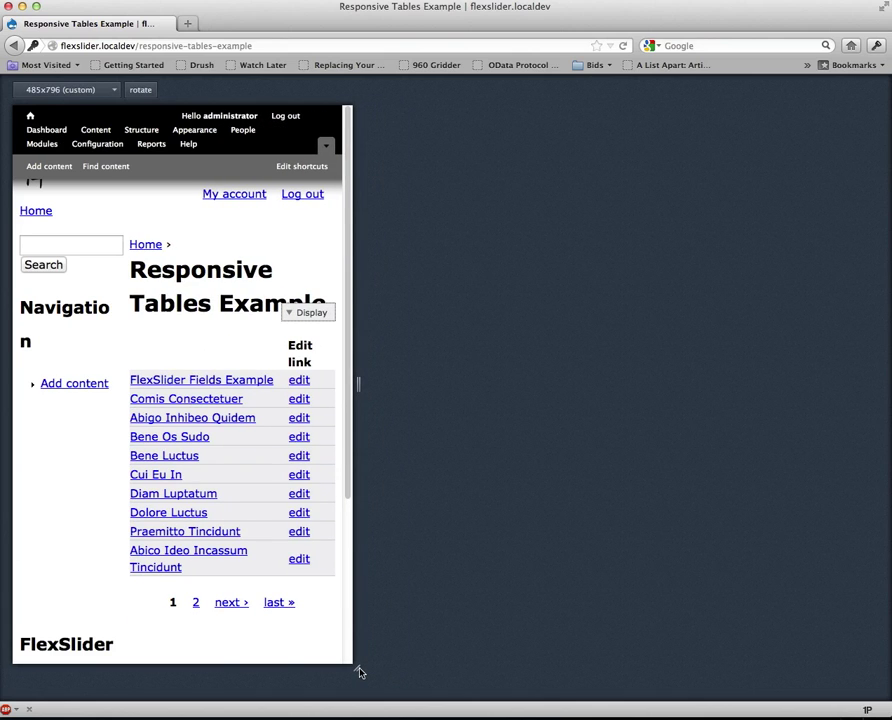
drag(360, 674, 316, 666)
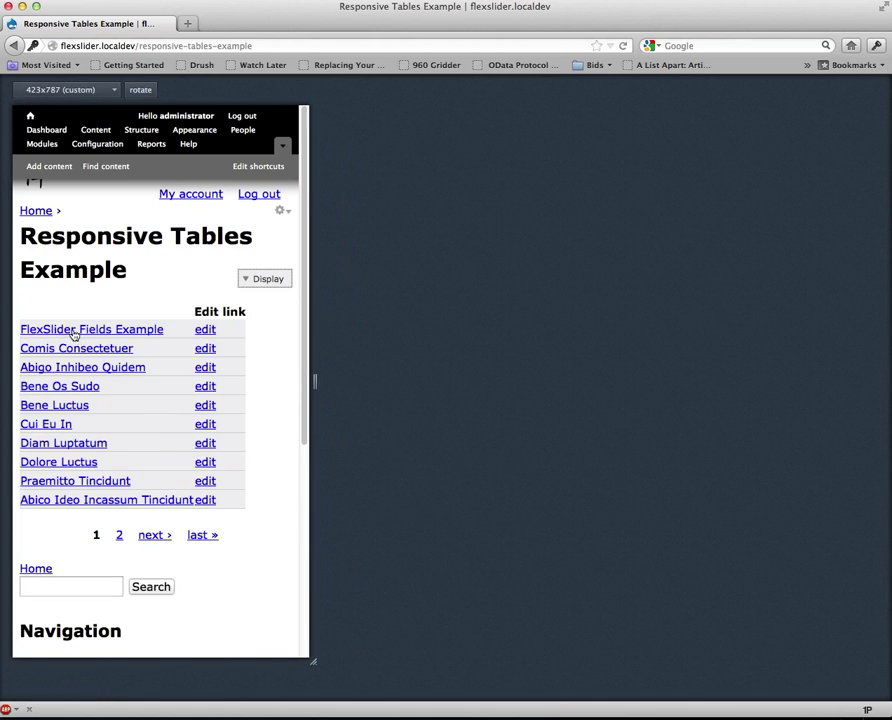
Toggle the Has new content, Nid and Node UUID columns on and off, and show the Delete link column in the narrow table
click(262, 280)
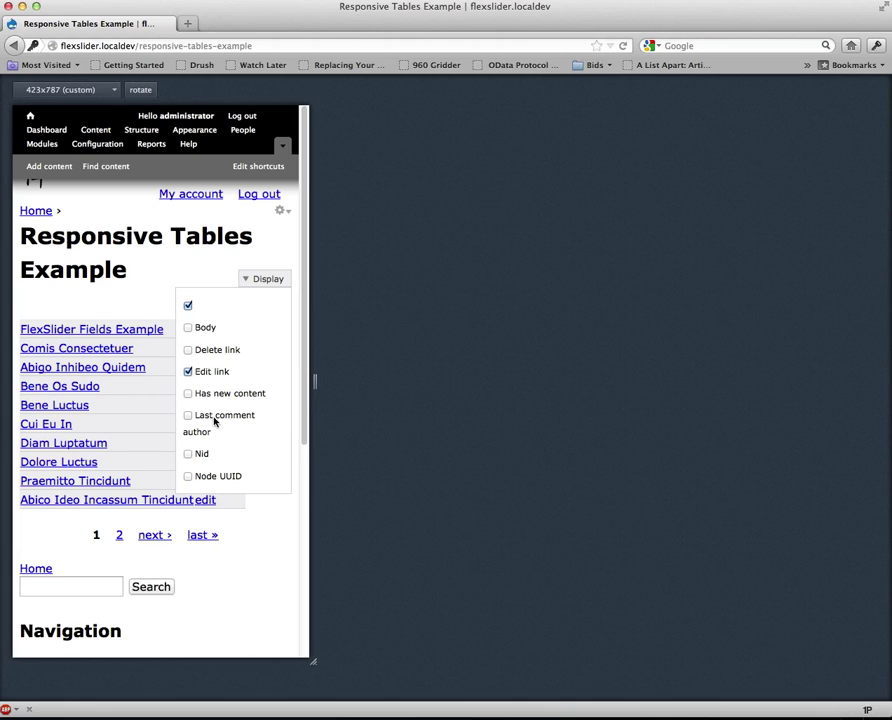
click(187, 394)
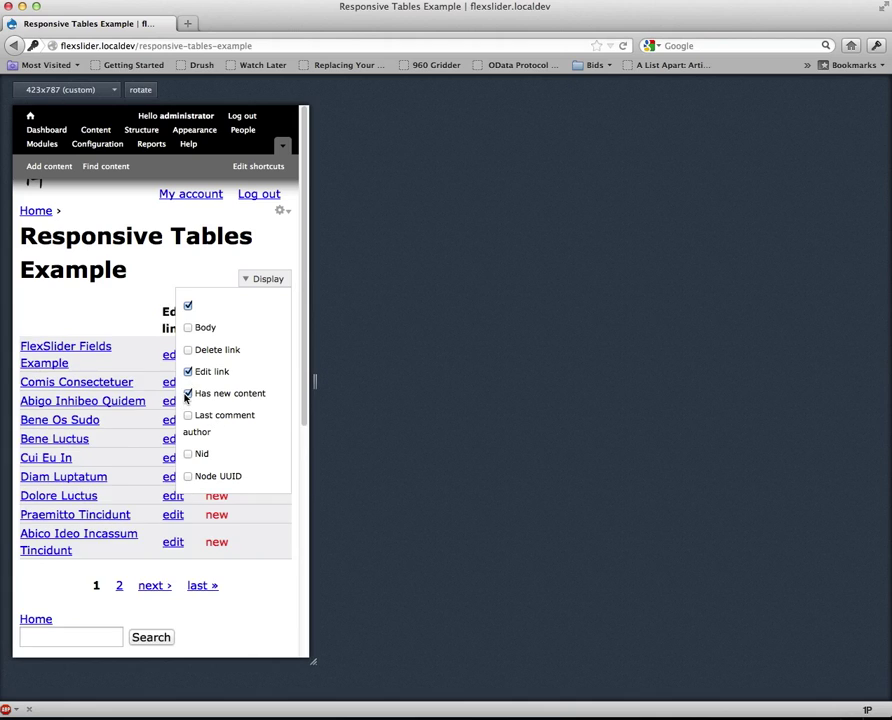
click(187, 394)
click(188, 455)
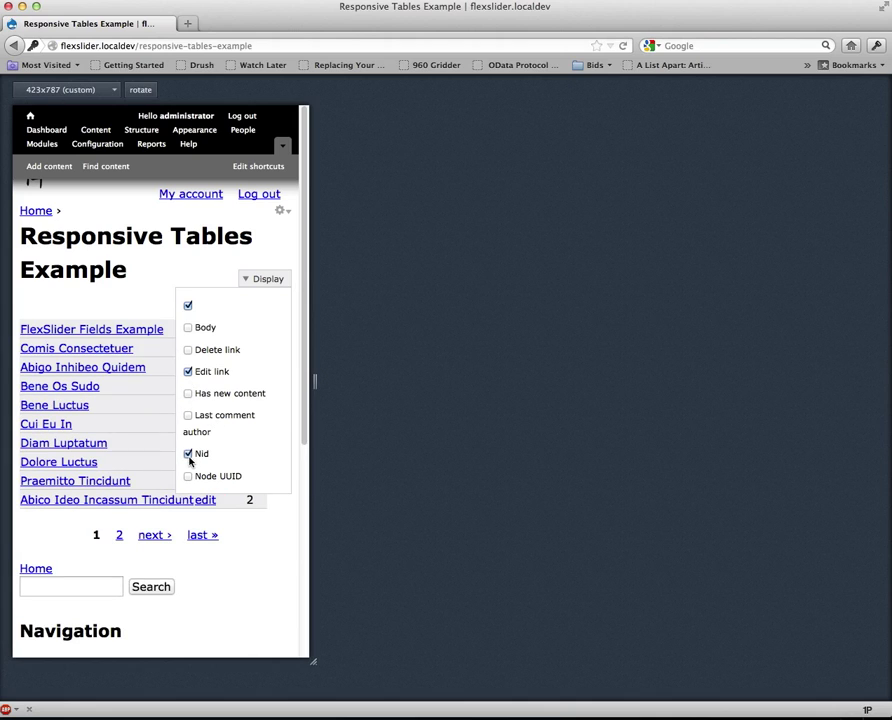
click(188, 456)
click(188, 477)
click(188, 477)
click(188, 350)
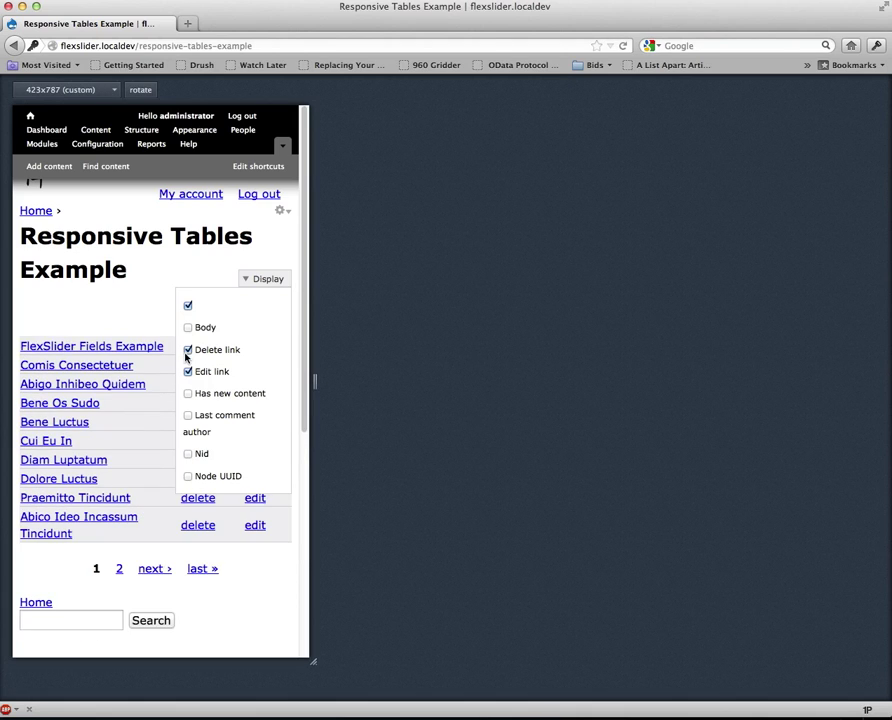
click(260, 283)
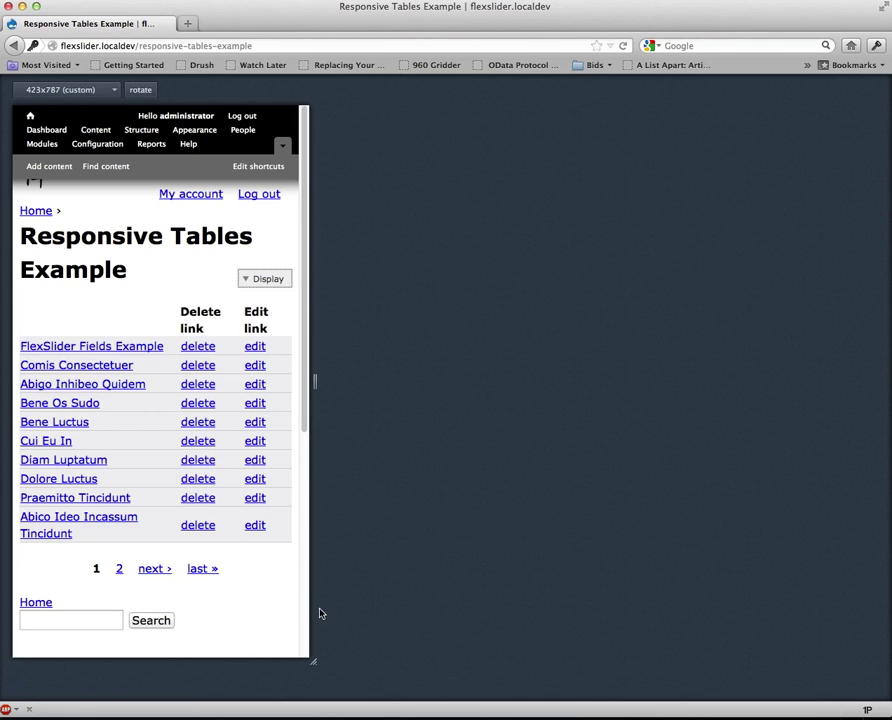
Widen the page preview to about 1213x797 and hide the table's Edit link column
drag(314, 661, 866, 667)
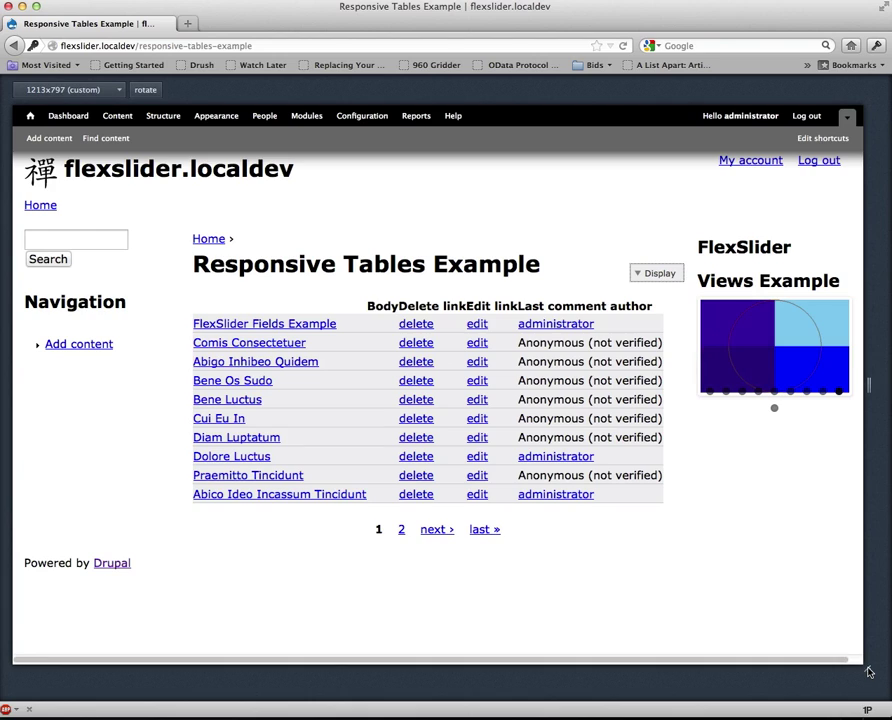
click(659, 275)
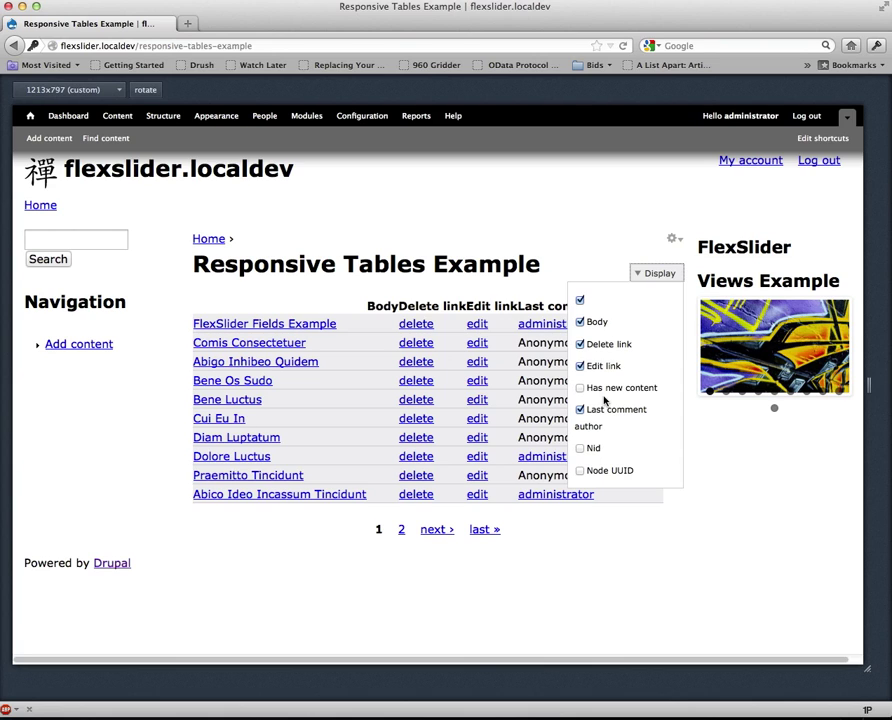
click(580, 367)
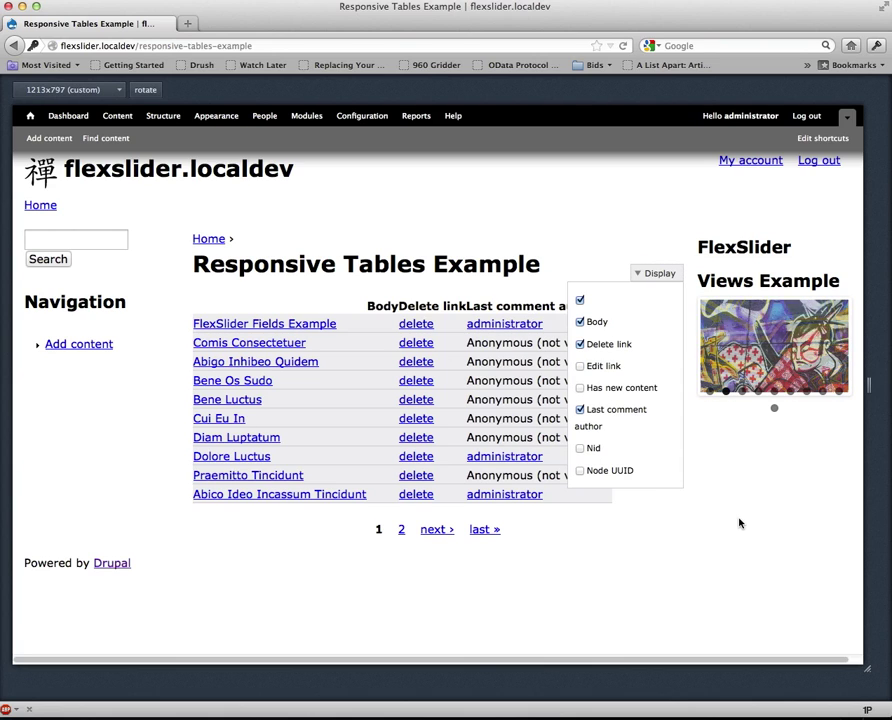
click(653, 281)
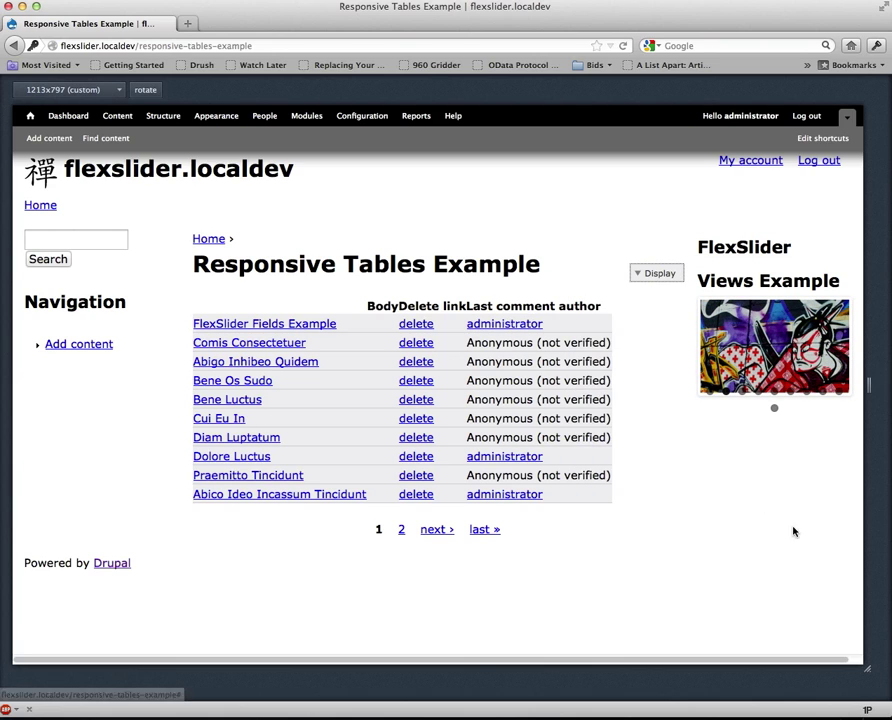
Shrink the page preview and widen it again to about 1194x797 to check how the columns respond
drag(866, 668, 353, 641)
drag(575, 645, 853, 671)
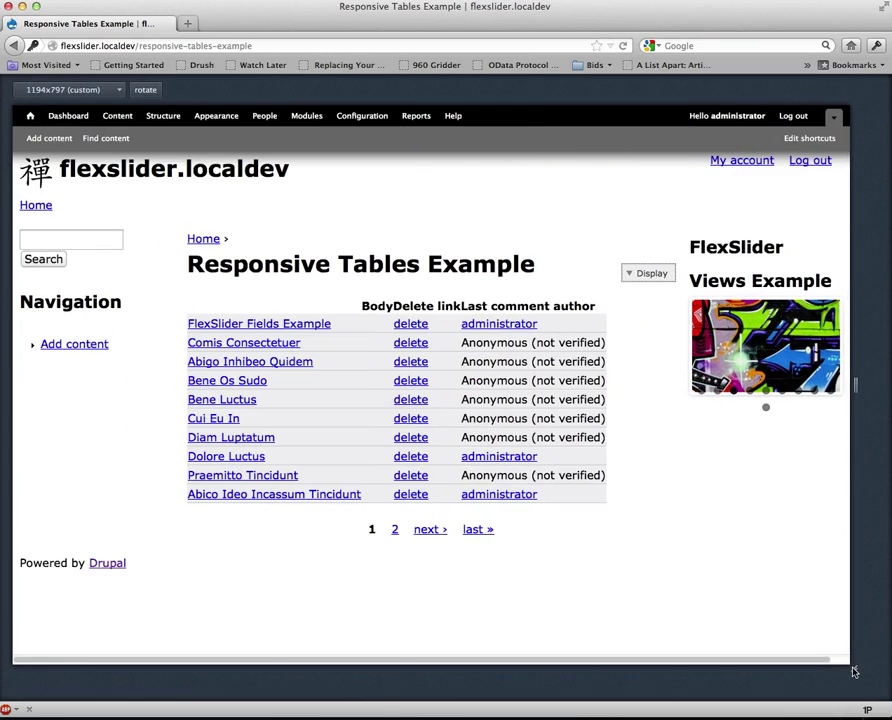